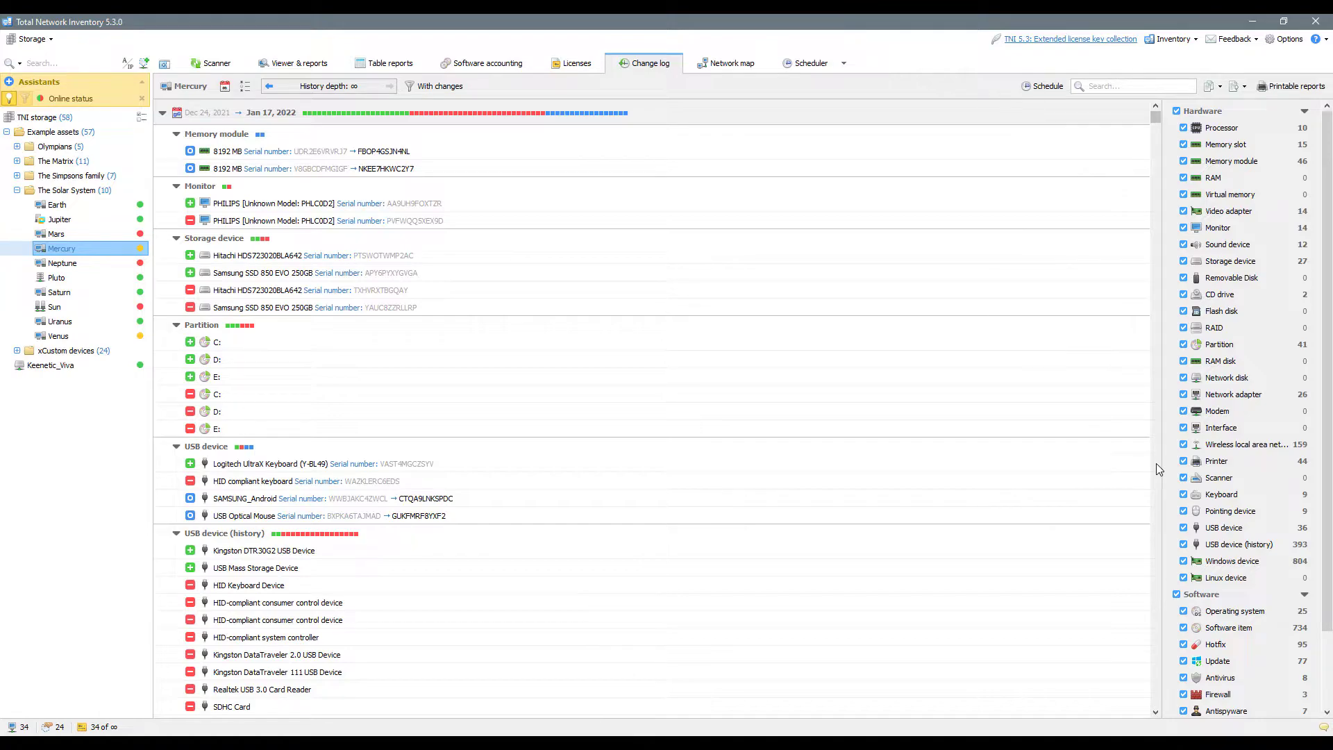
Step: Hide the Memory module, Monitor and Storage device categories in Mercury's change log
click(1184, 161)
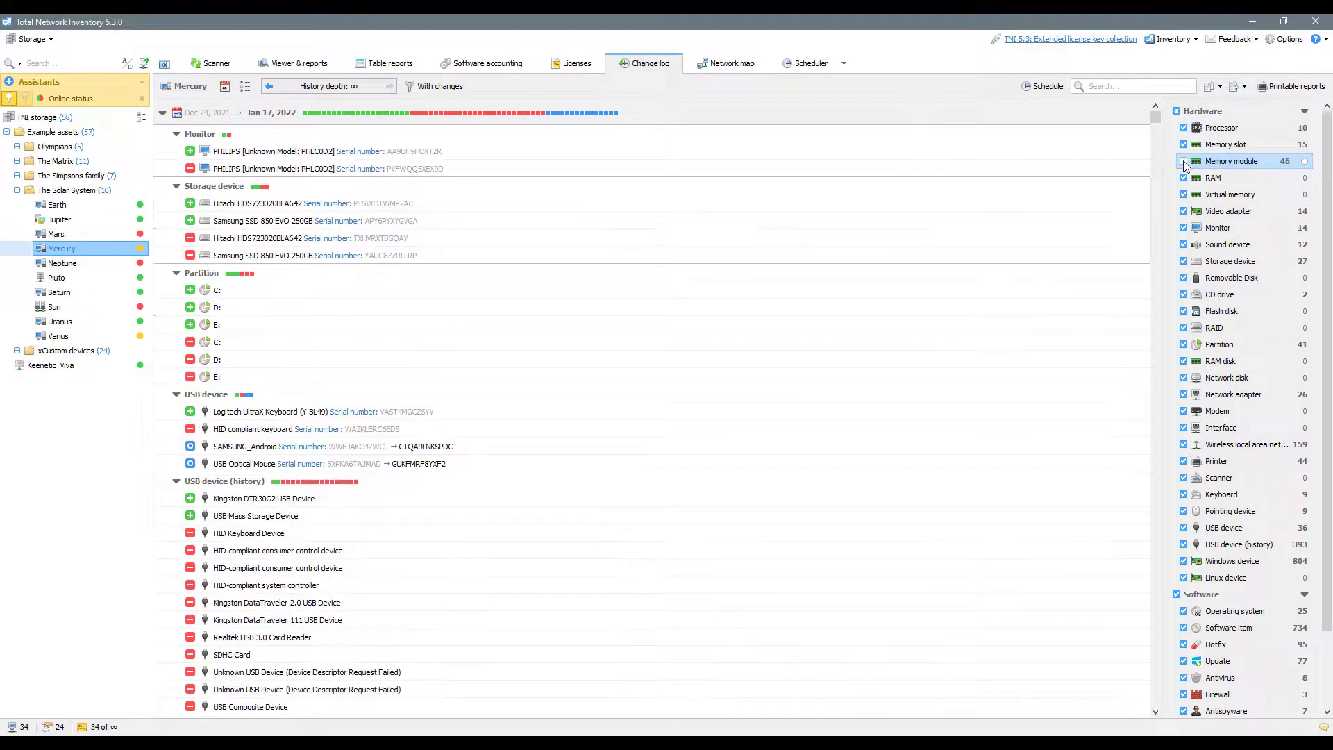
click(1184, 228)
click(1184, 261)
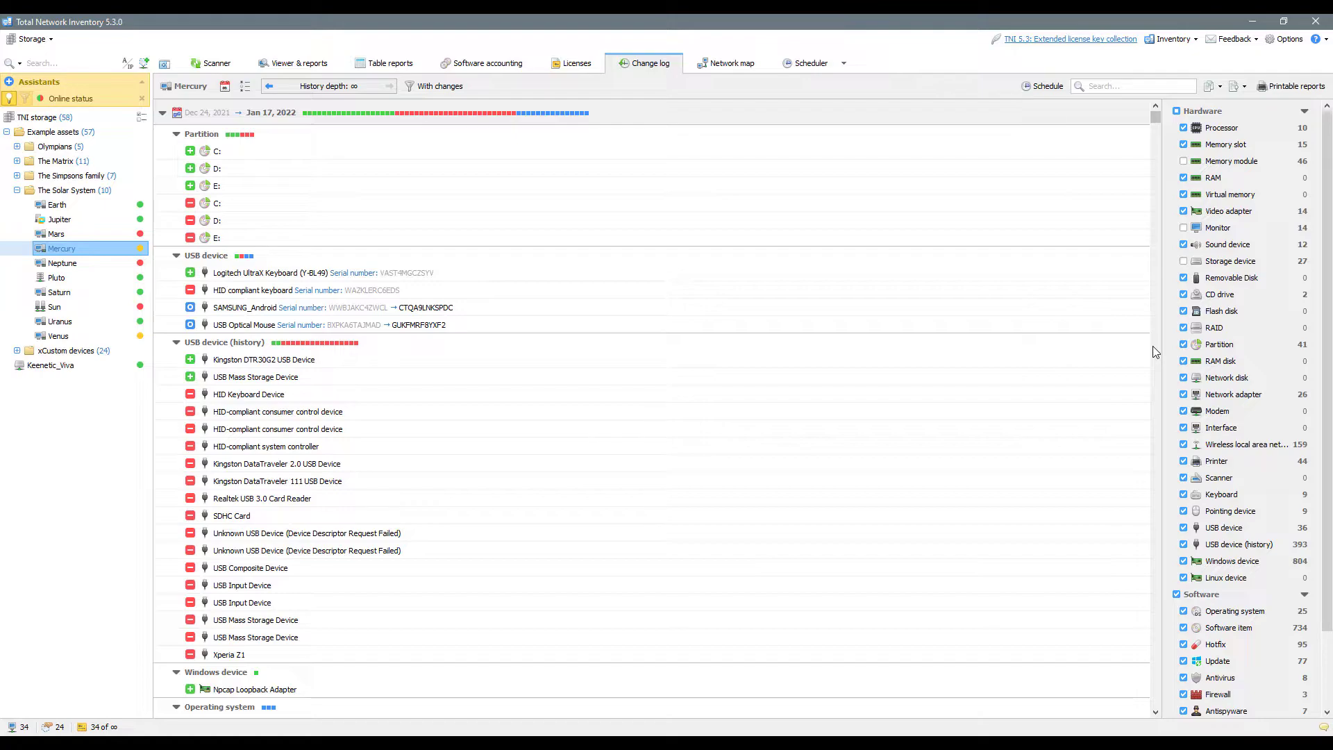
Step: Isolate the Memory module, Video adapter and Sound device changes one at a time, and show all categories again
click(1304, 162)
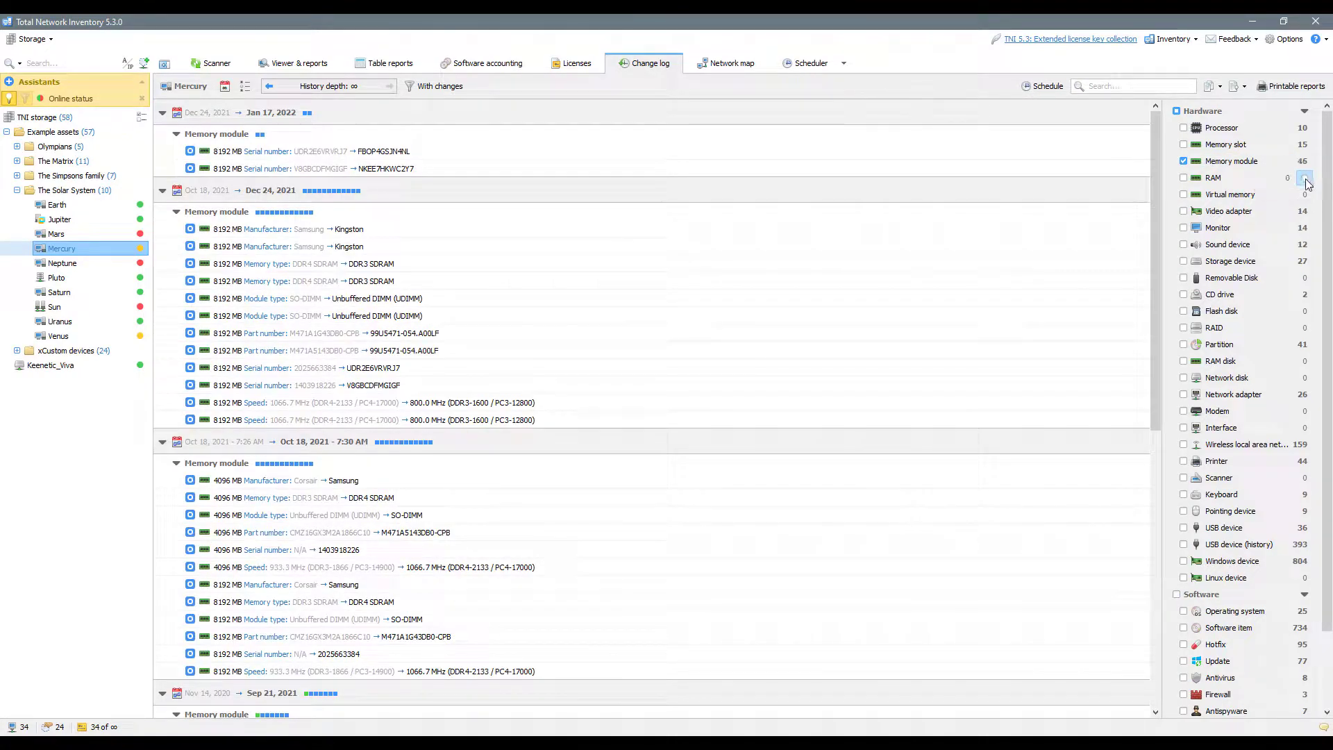
click(1305, 212)
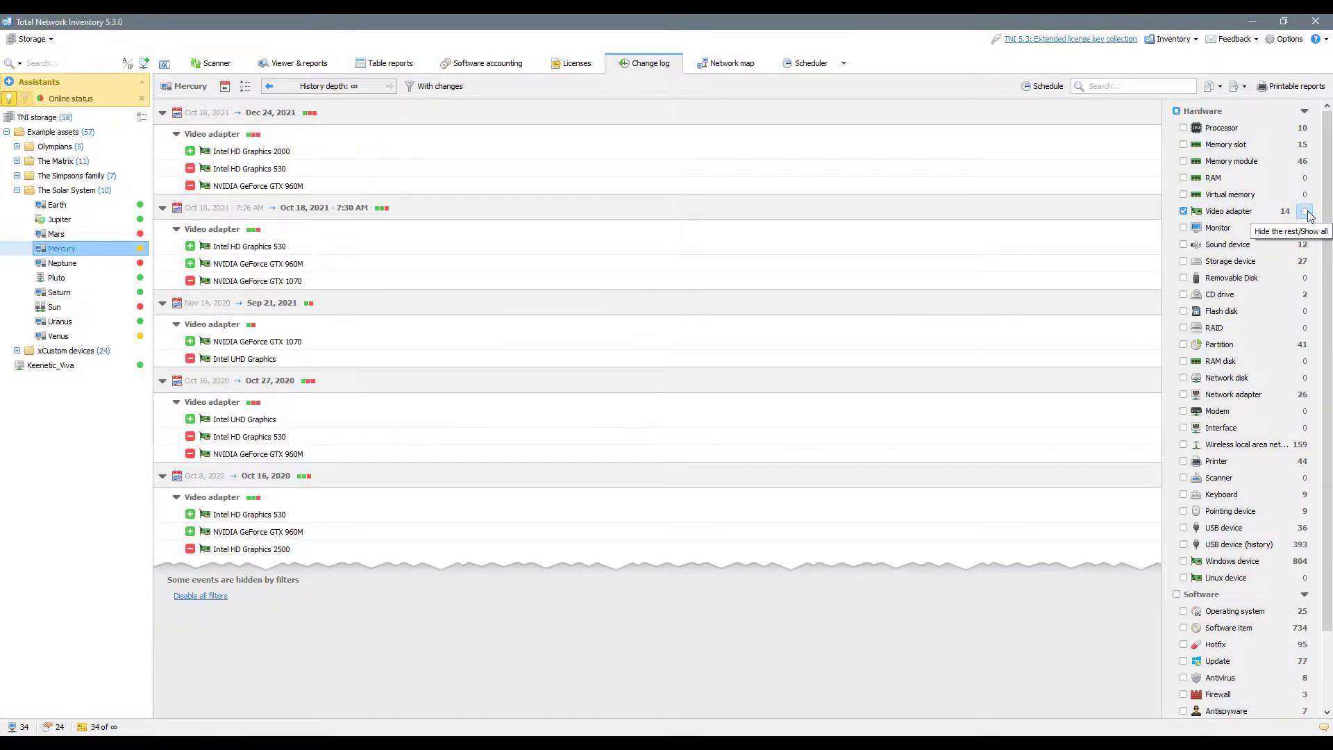
click(1305, 245)
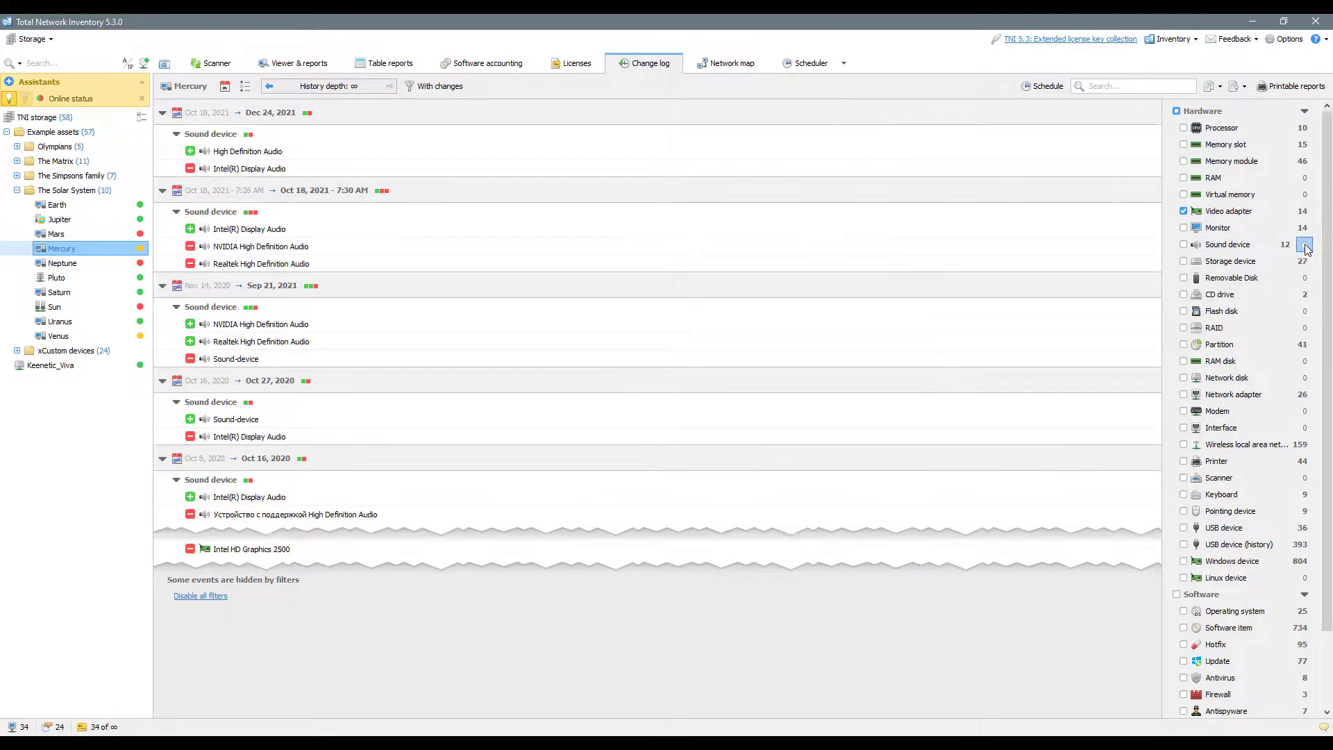
click(1306, 245)
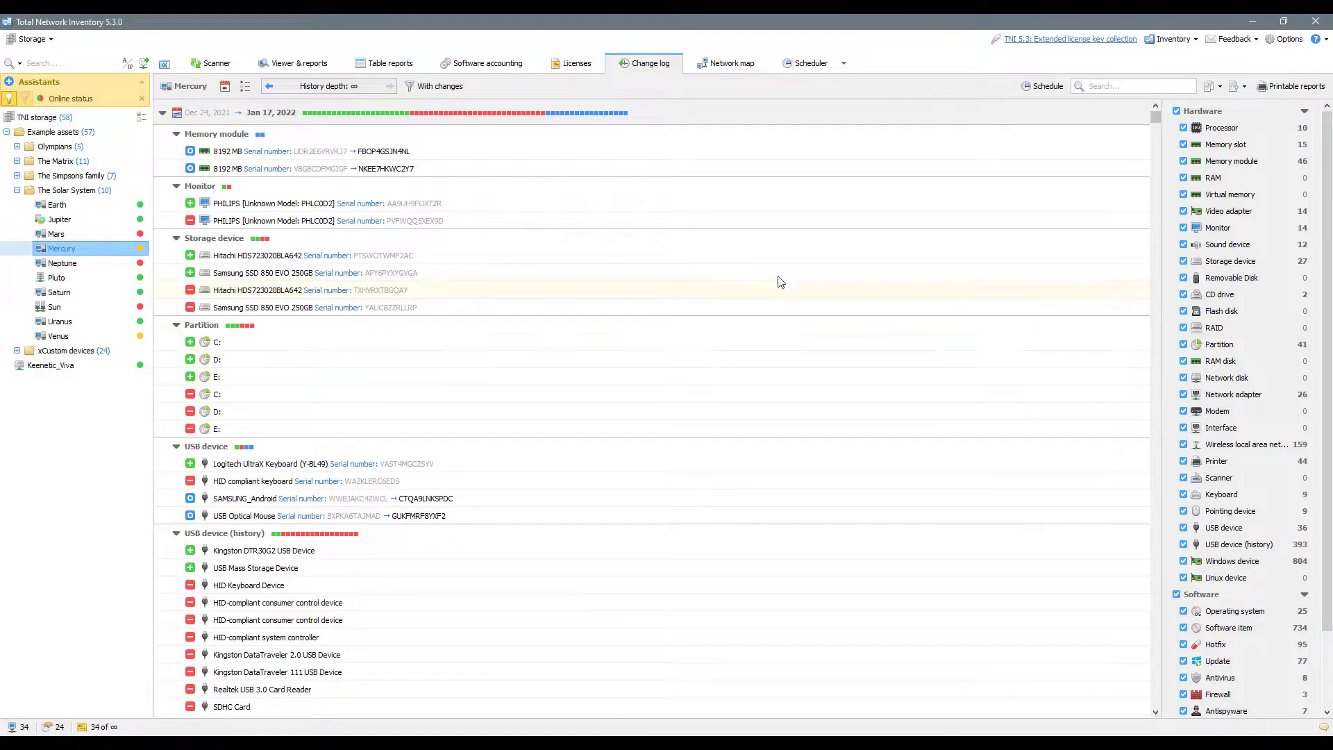
Step: Switch the snapshot comparison to a date range and open the start date calendar
click(224, 90)
click(232, 102)
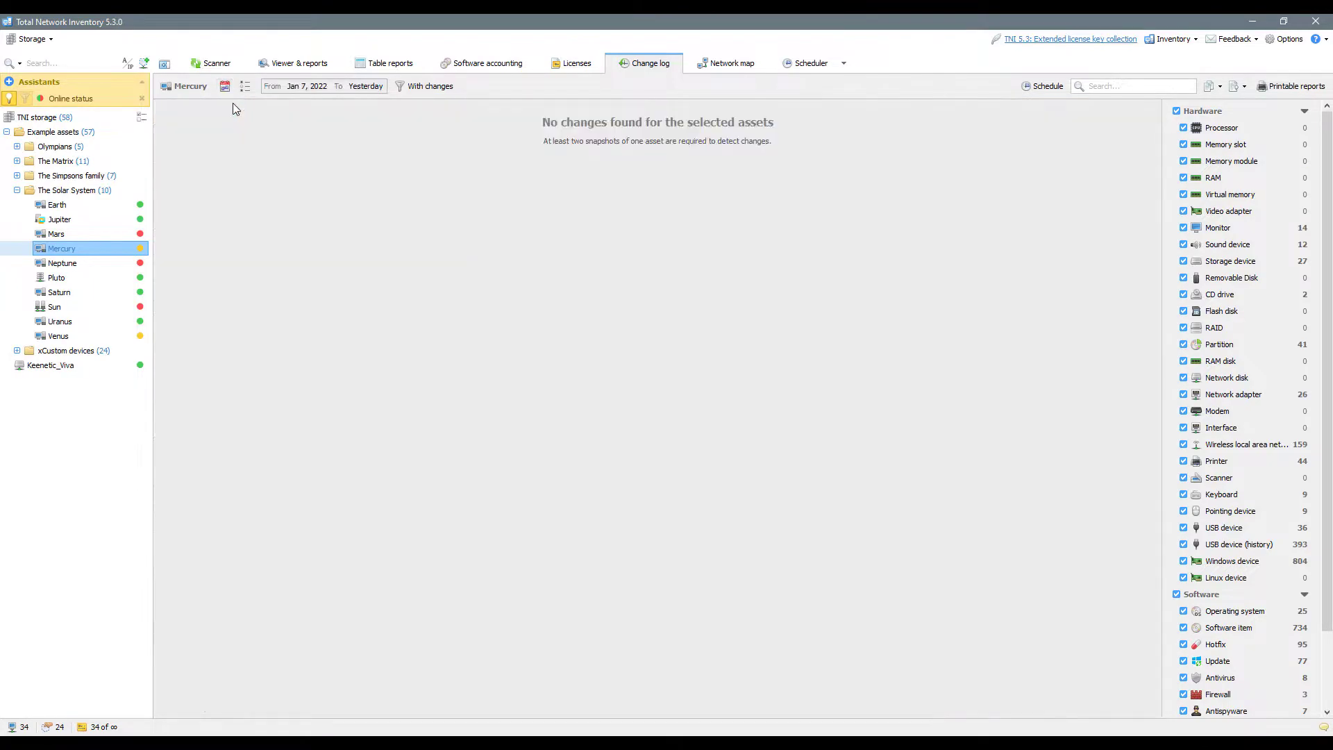
click(298, 86)
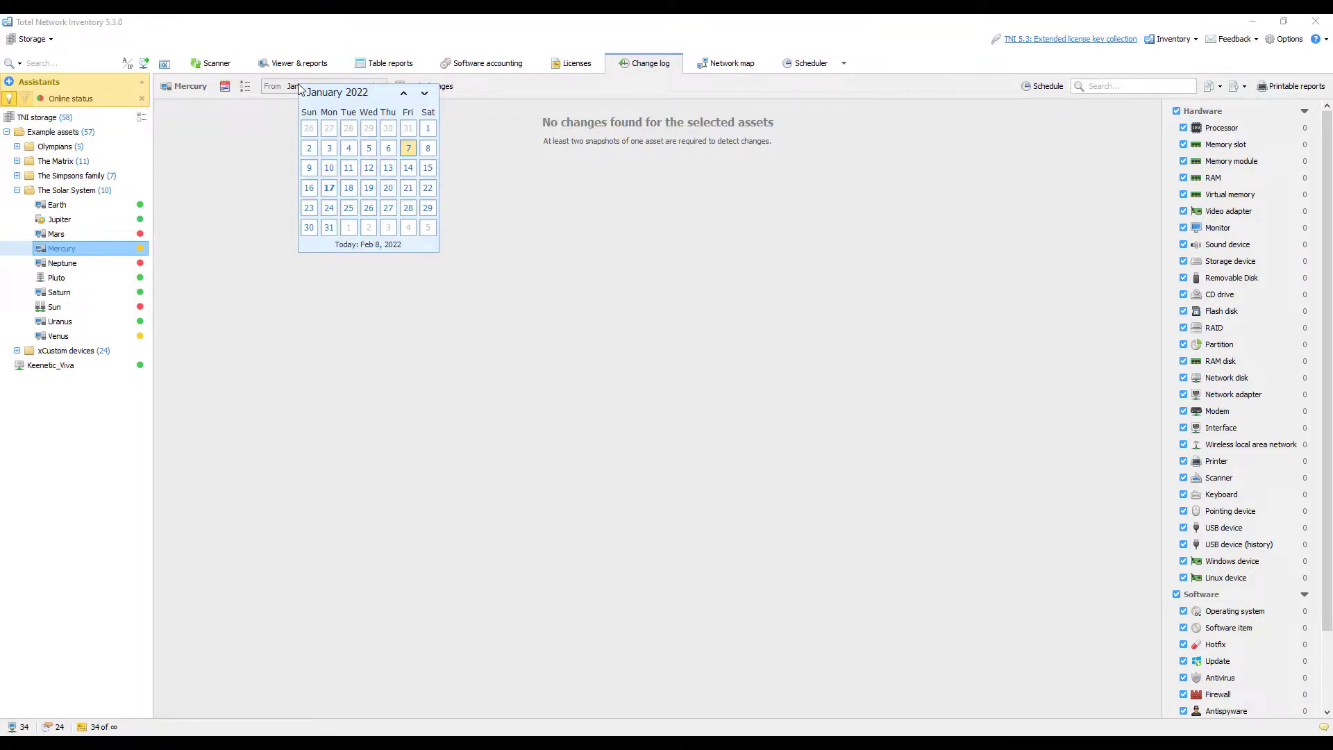
Step: Return the comparison to number of snapshots and view the available history depth options
click(225, 86)
click(227, 114)
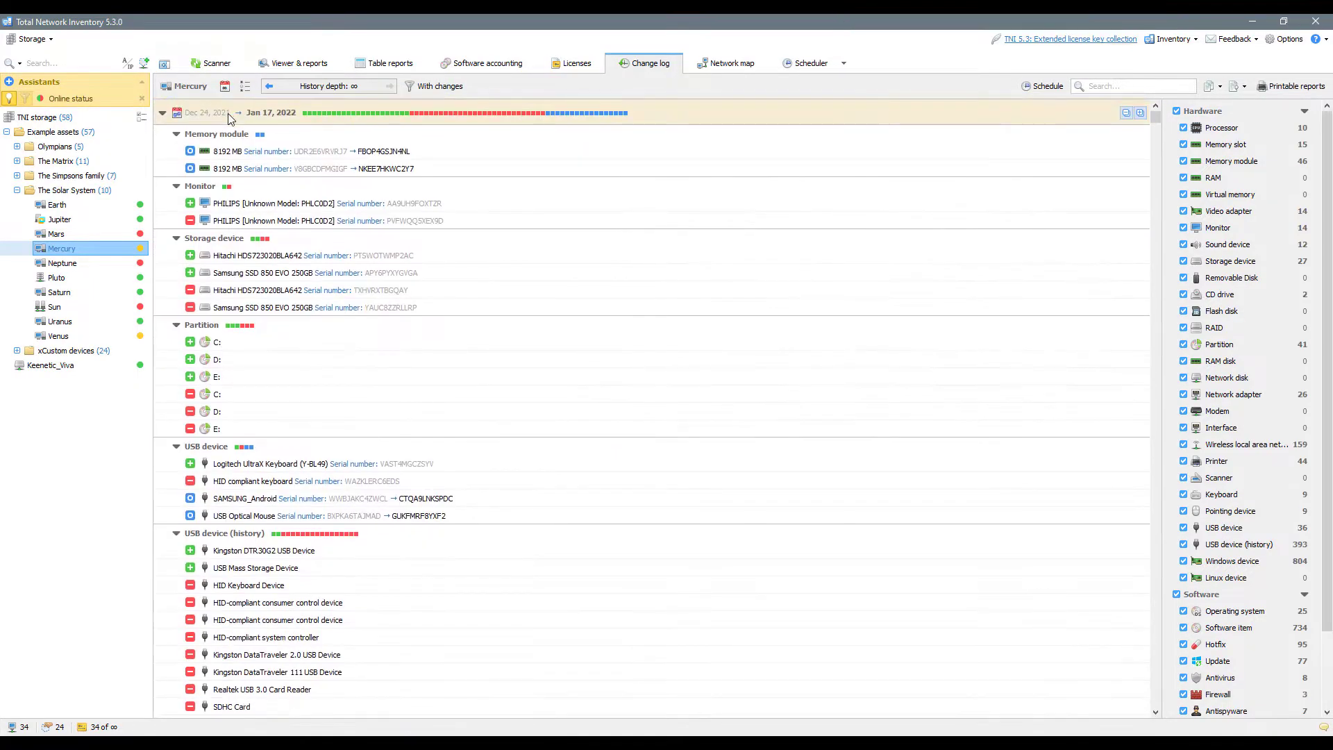
click(313, 89)
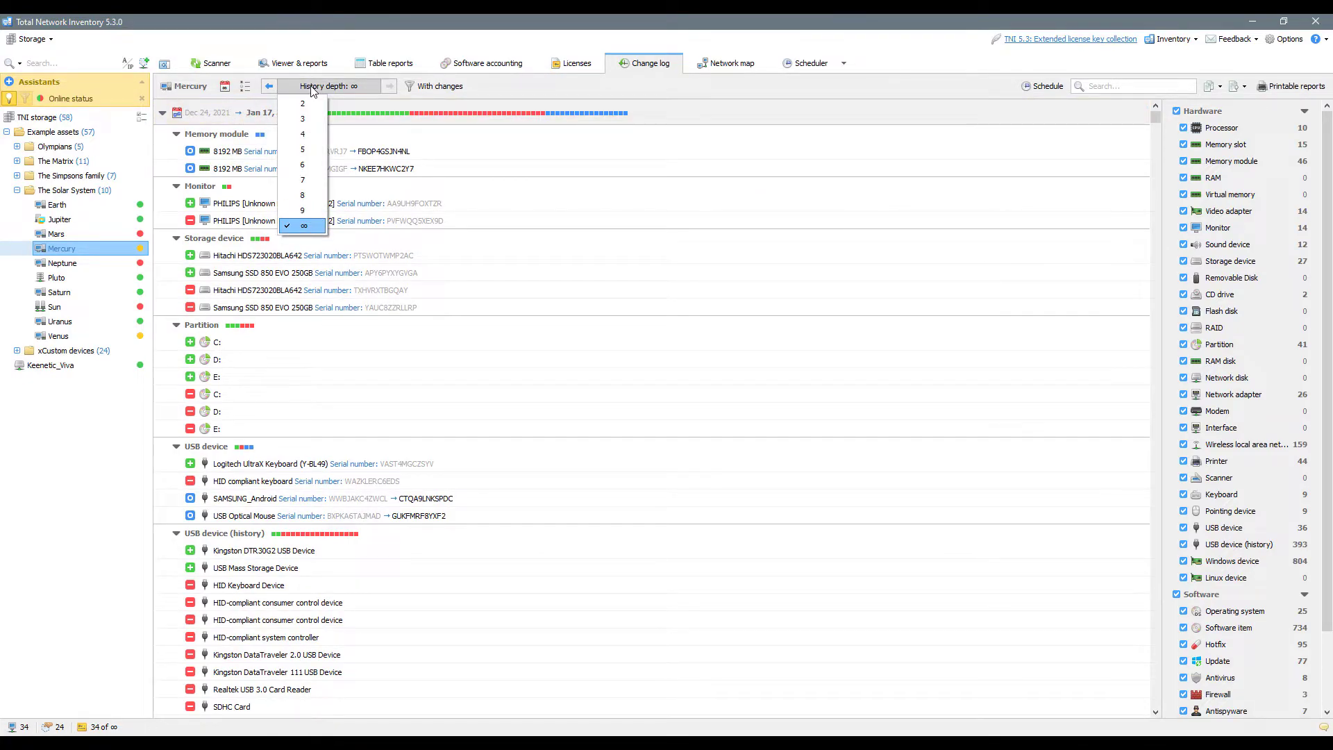
click(313, 89)
Step: Compare by selected snapshots, view the start snapshot choices, and return to comparison by number of snapshots
click(225, 86)
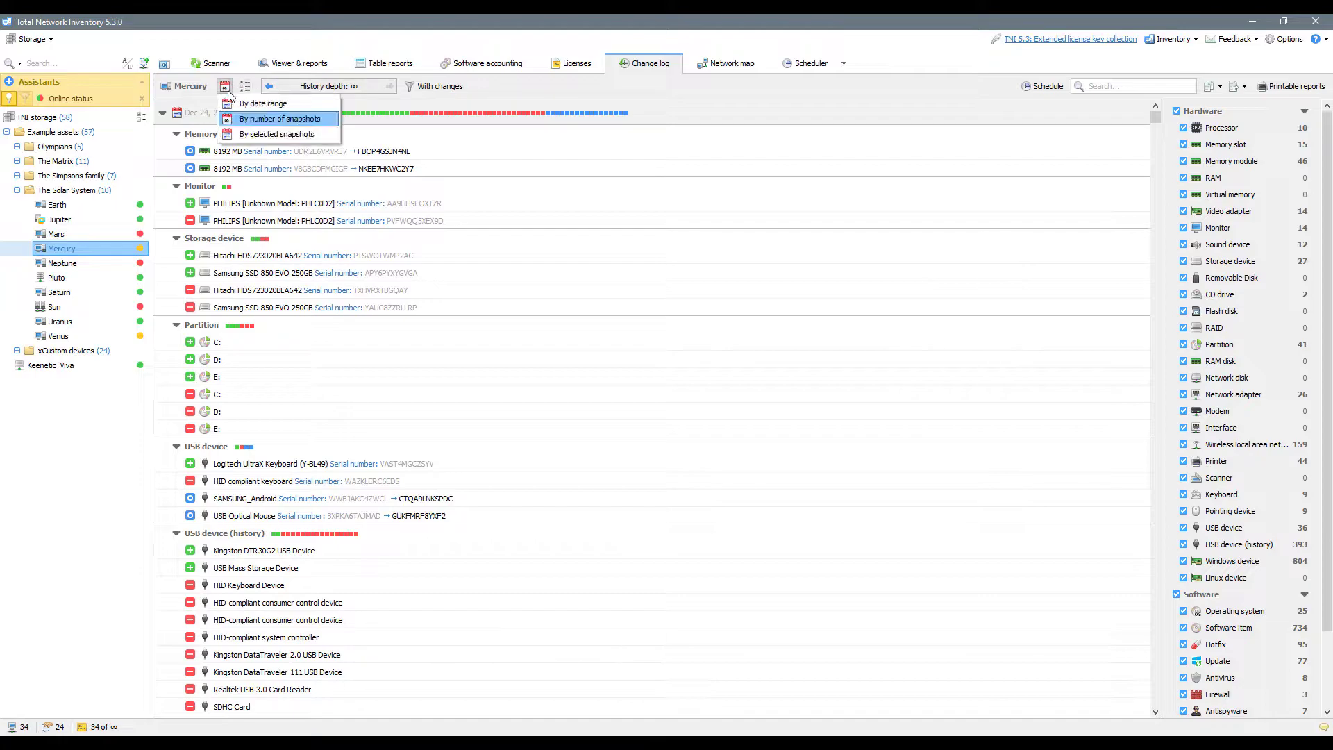
click(228, 136)
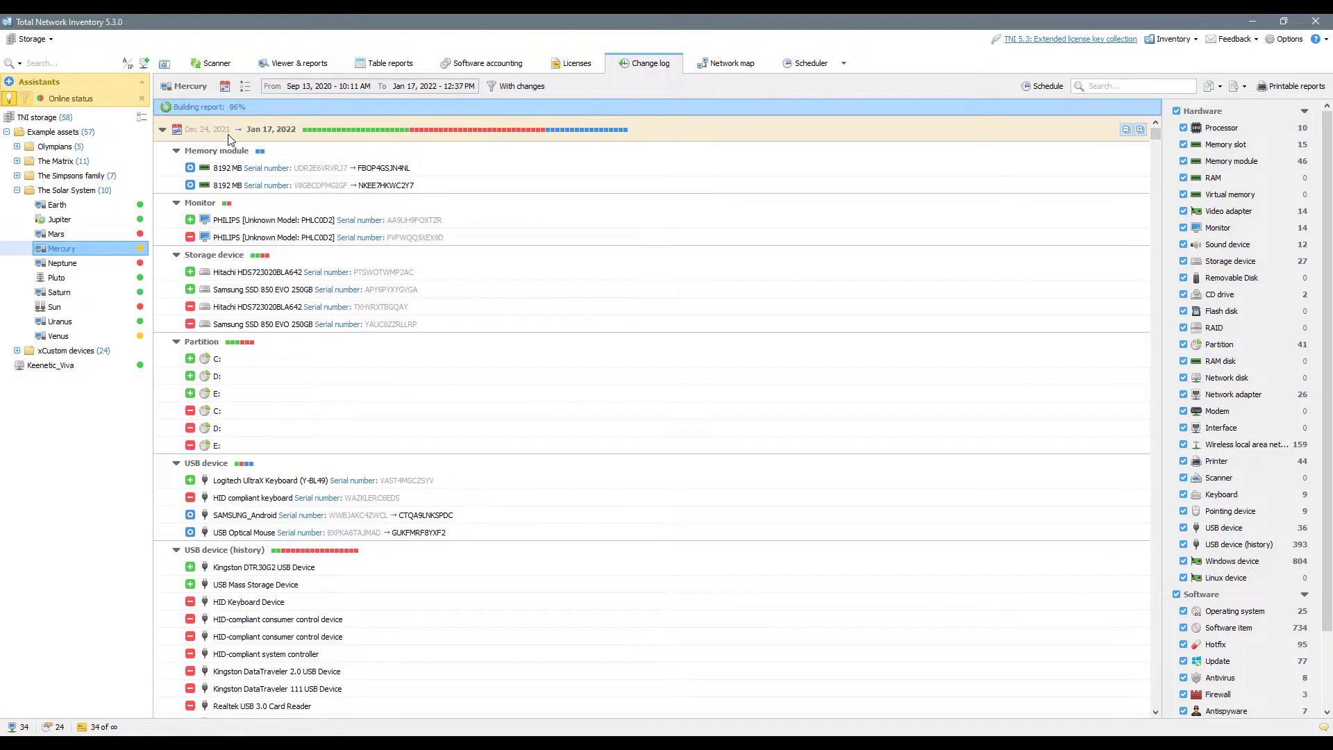
click(287, 91)
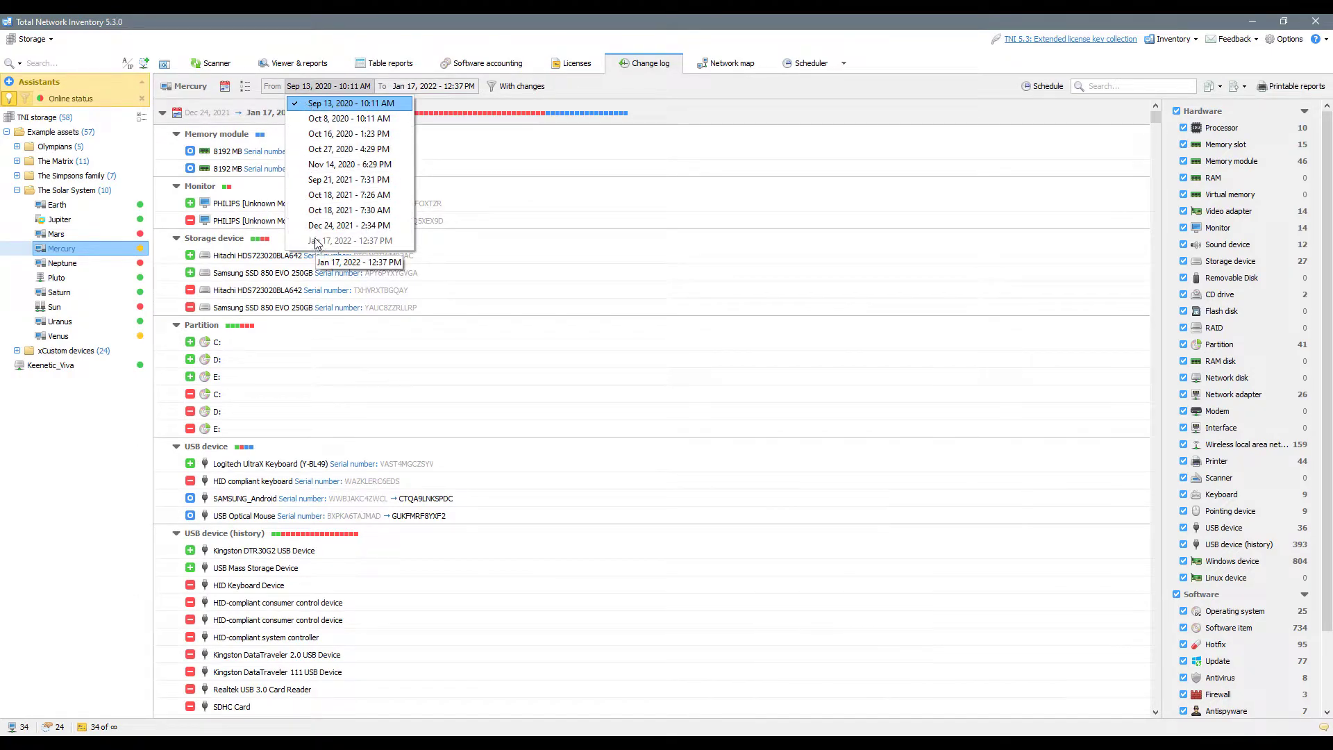
click(225, 87)
click(244, 119)
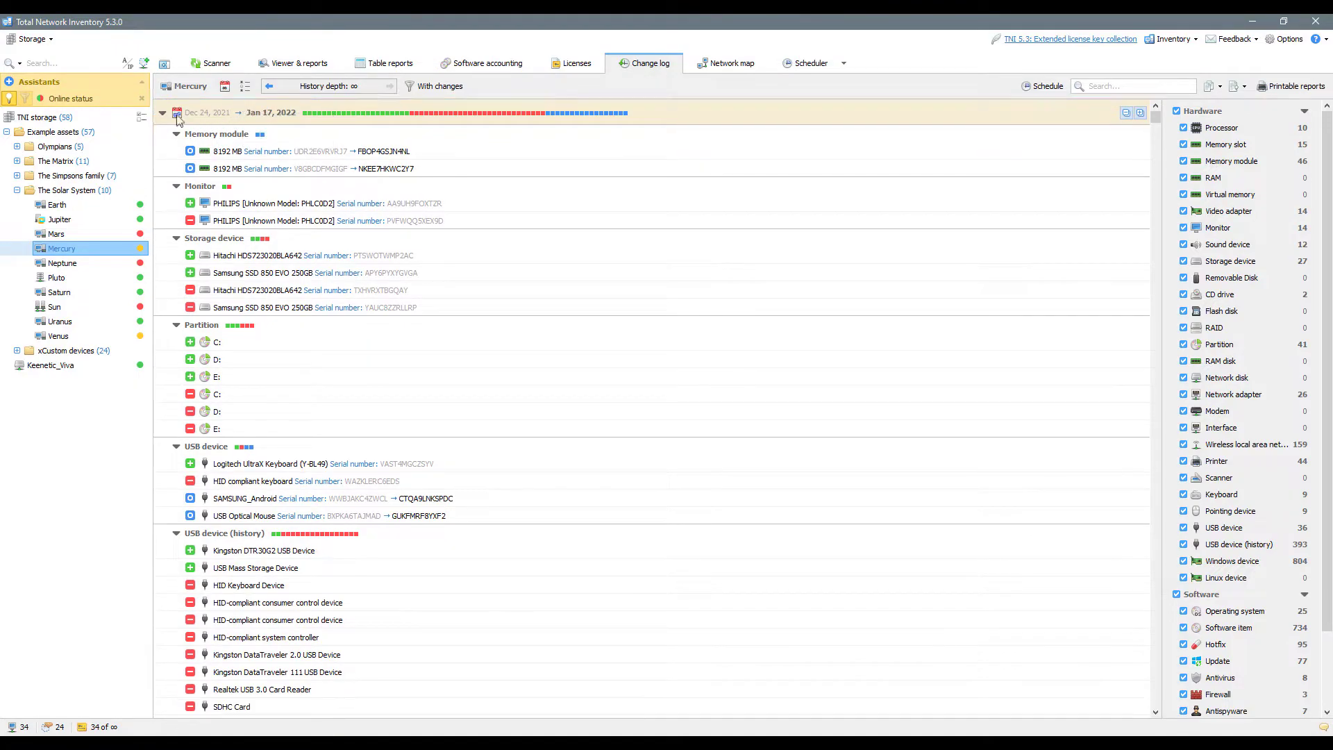
Step: Collapse the snapshot periods in Mercury's change log to show only their summary bars
click(162, 138)
click(162, 189)
click(162, 215)
click(162, 267)
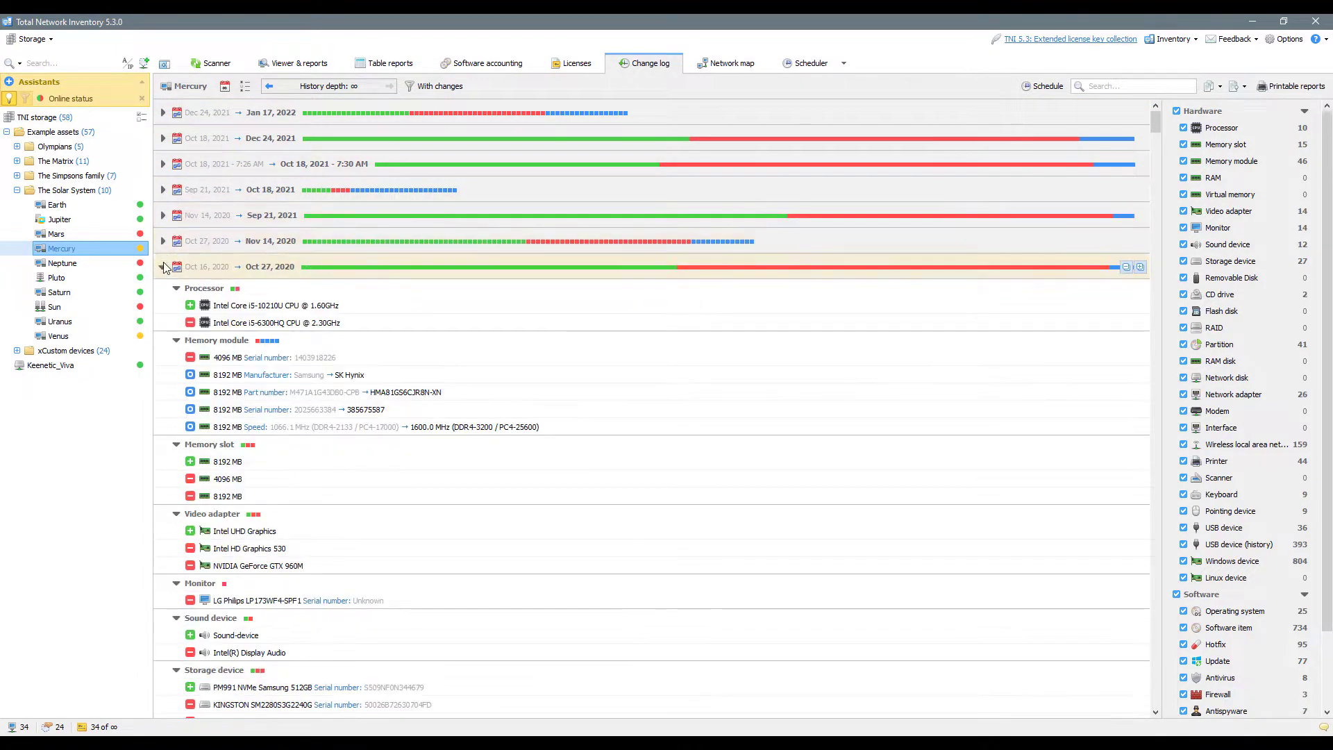
click(163, 292)
click(163, 293)
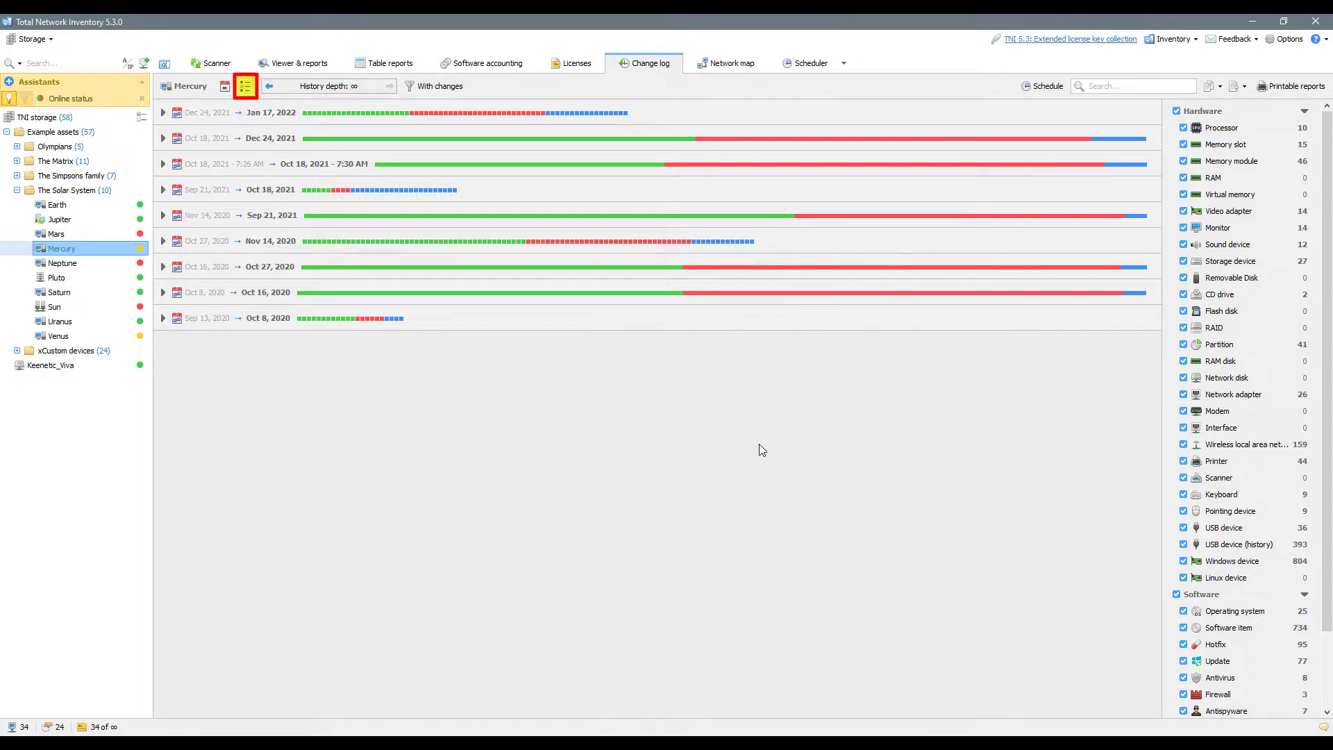
Step: Hide the intermediate results, collapse and expand the combined period, and turn the intermediate results back on
click(245, 86)
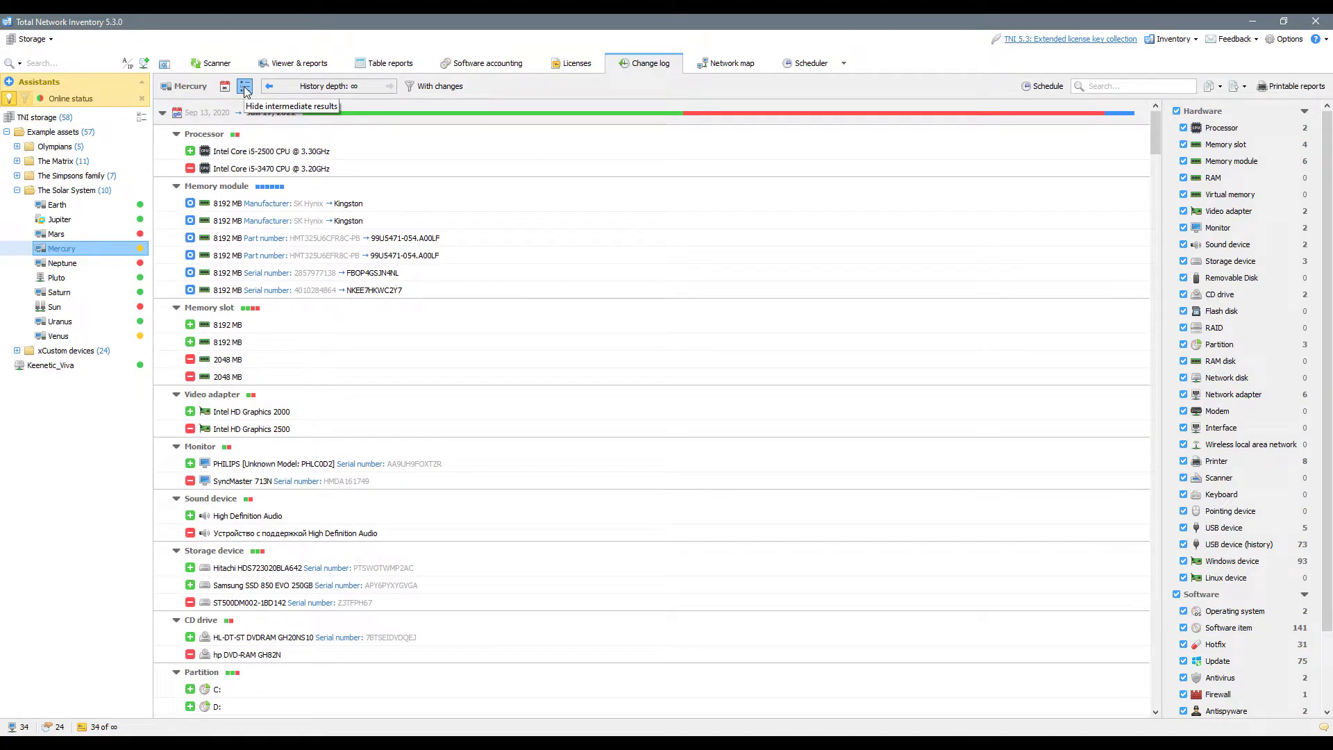
click(163, 112)
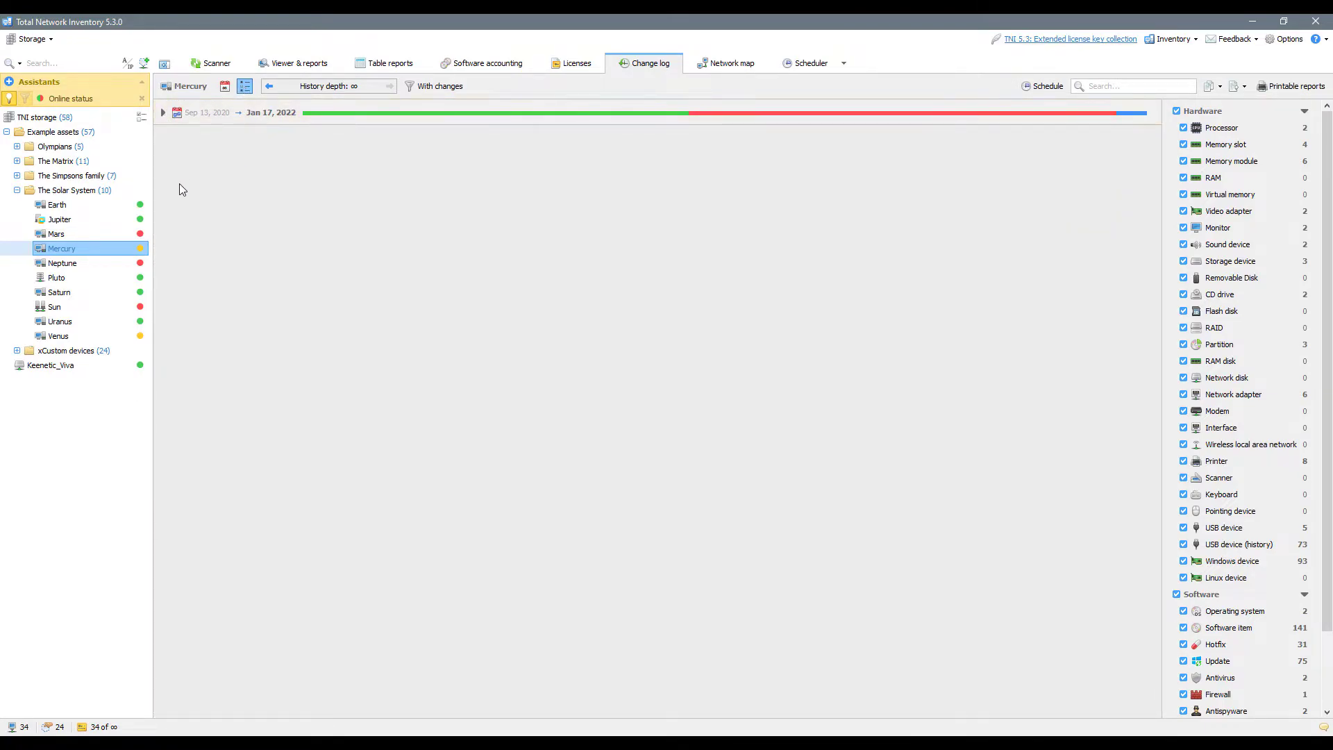
click(163, 114)
click(246, 86)
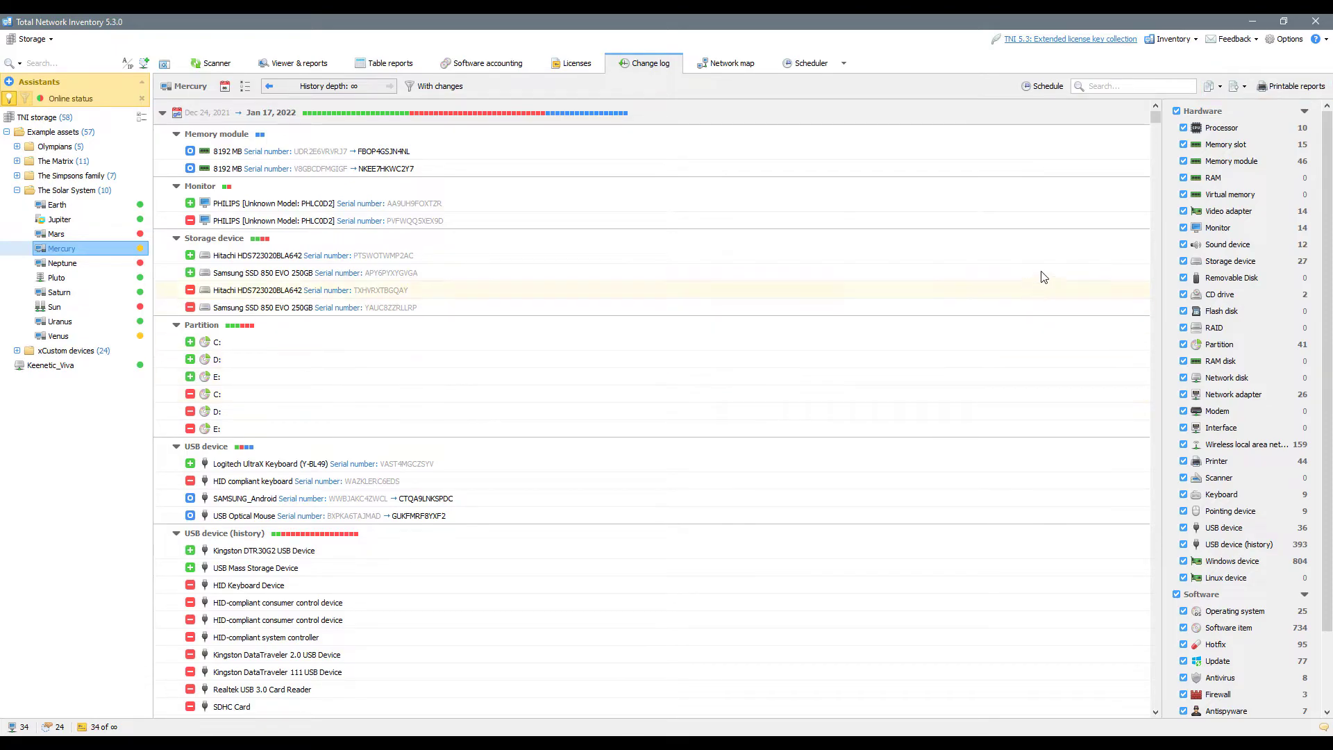
Step: Filter the change log to the Software item category by hiding all other hardware and software categories
click(1175, 111)
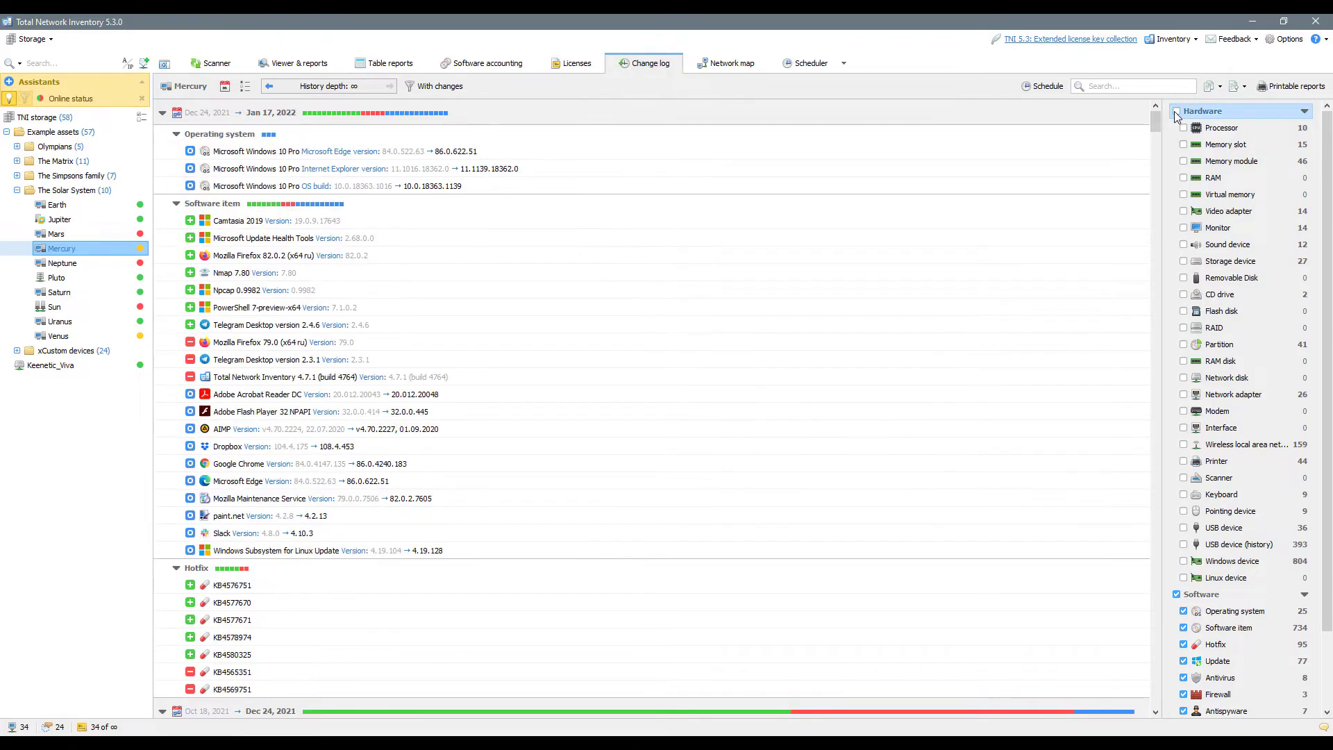
click(1177, 594)
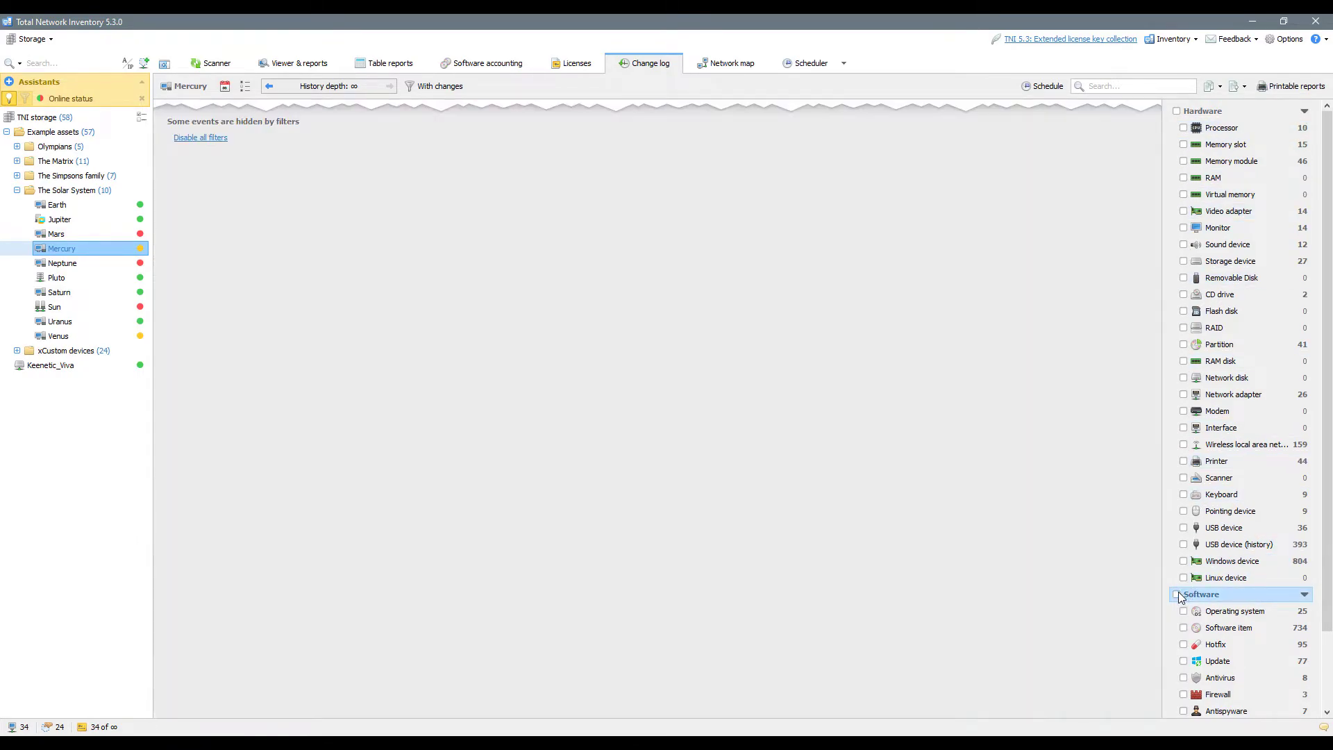
click(1184, 627)
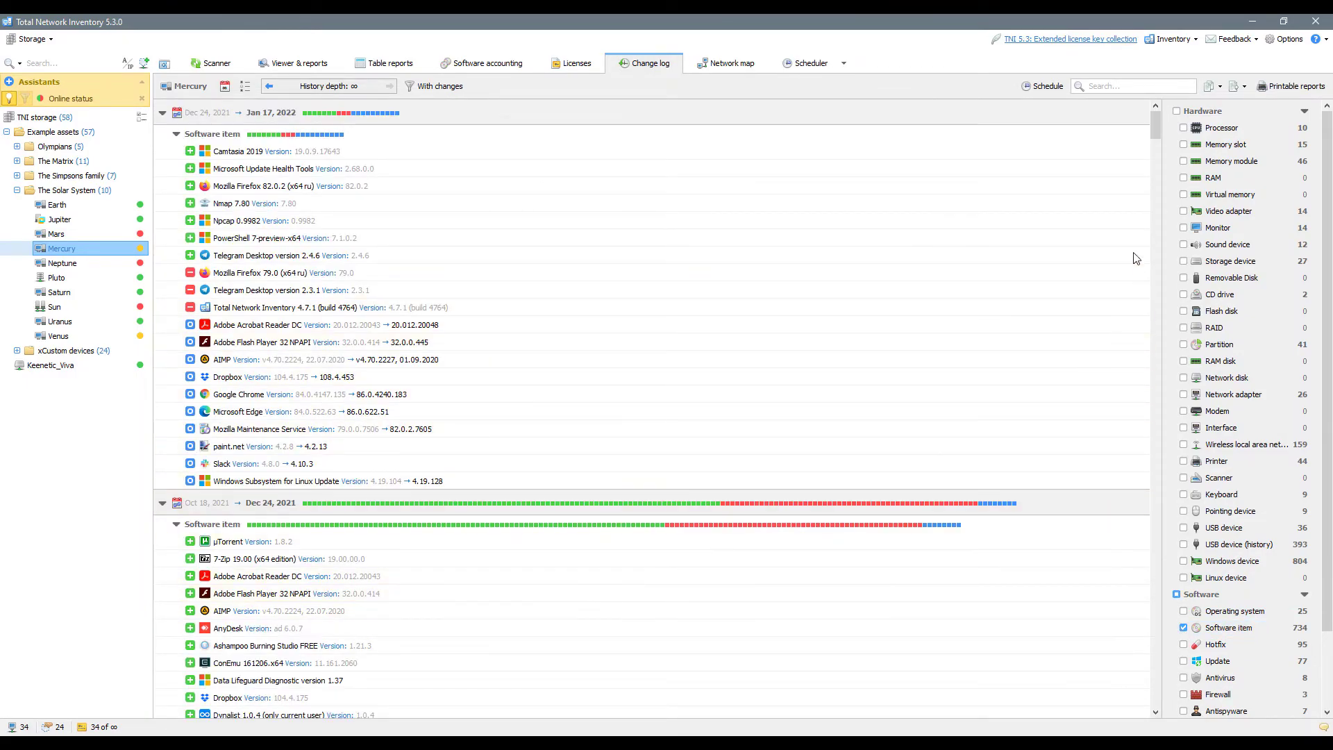
Step: Search the change log for "Nmap" and clear the search
click(1149, 89)
text(Nmap)
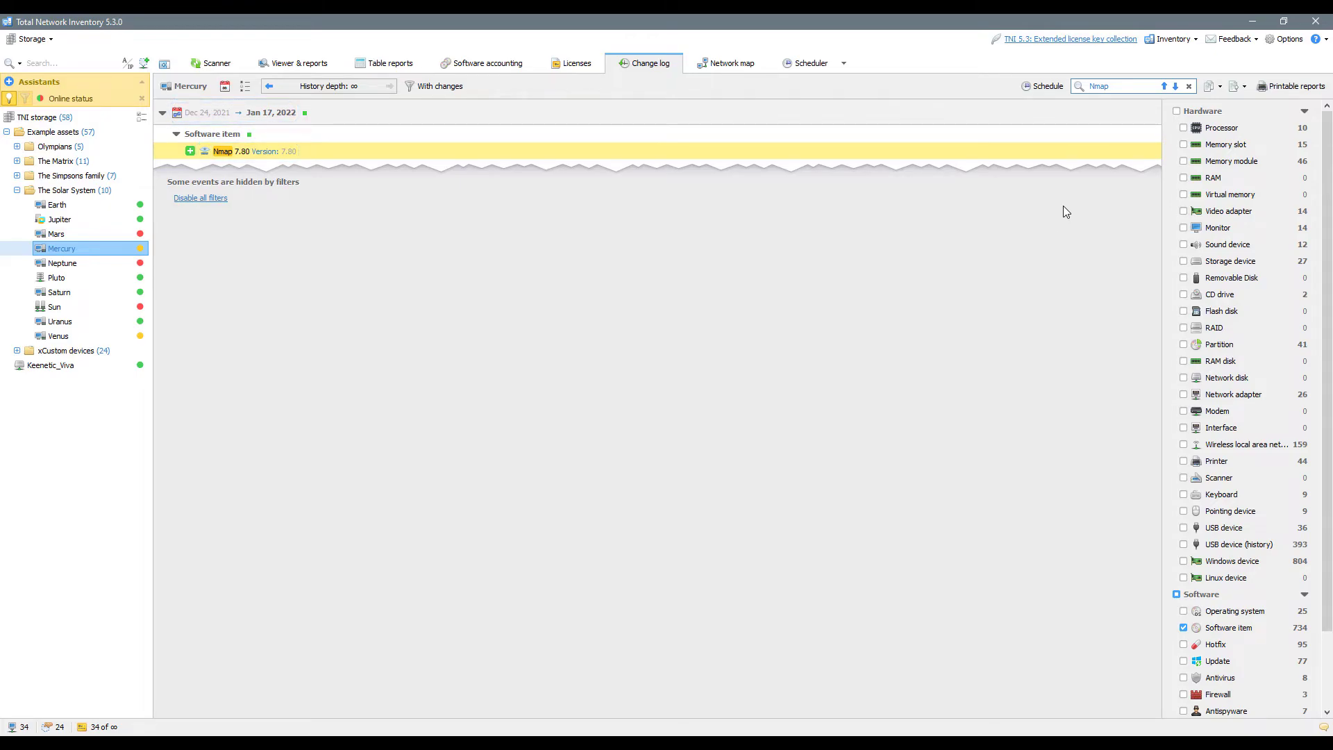
click(1190, 86)
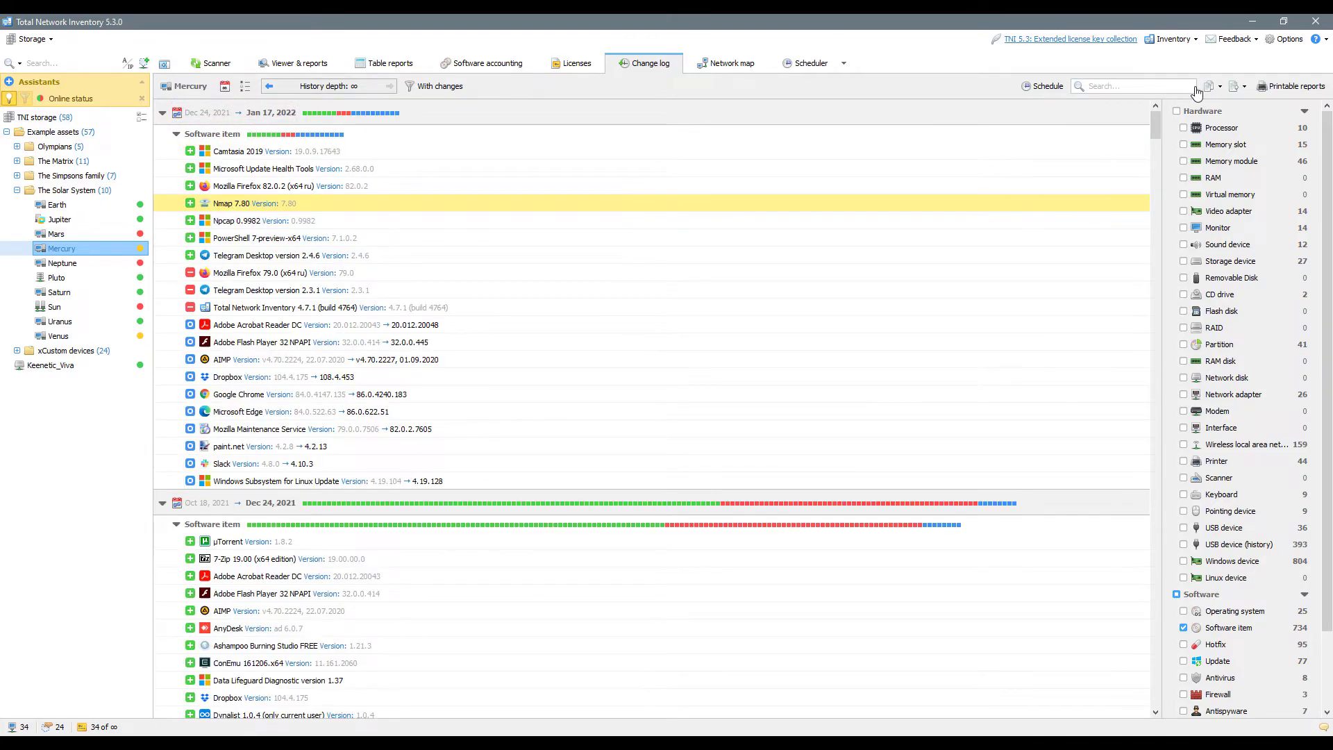
Step: Start a scheduled change log report task and view its category and storage group choices without changing them
click(1037, 86)
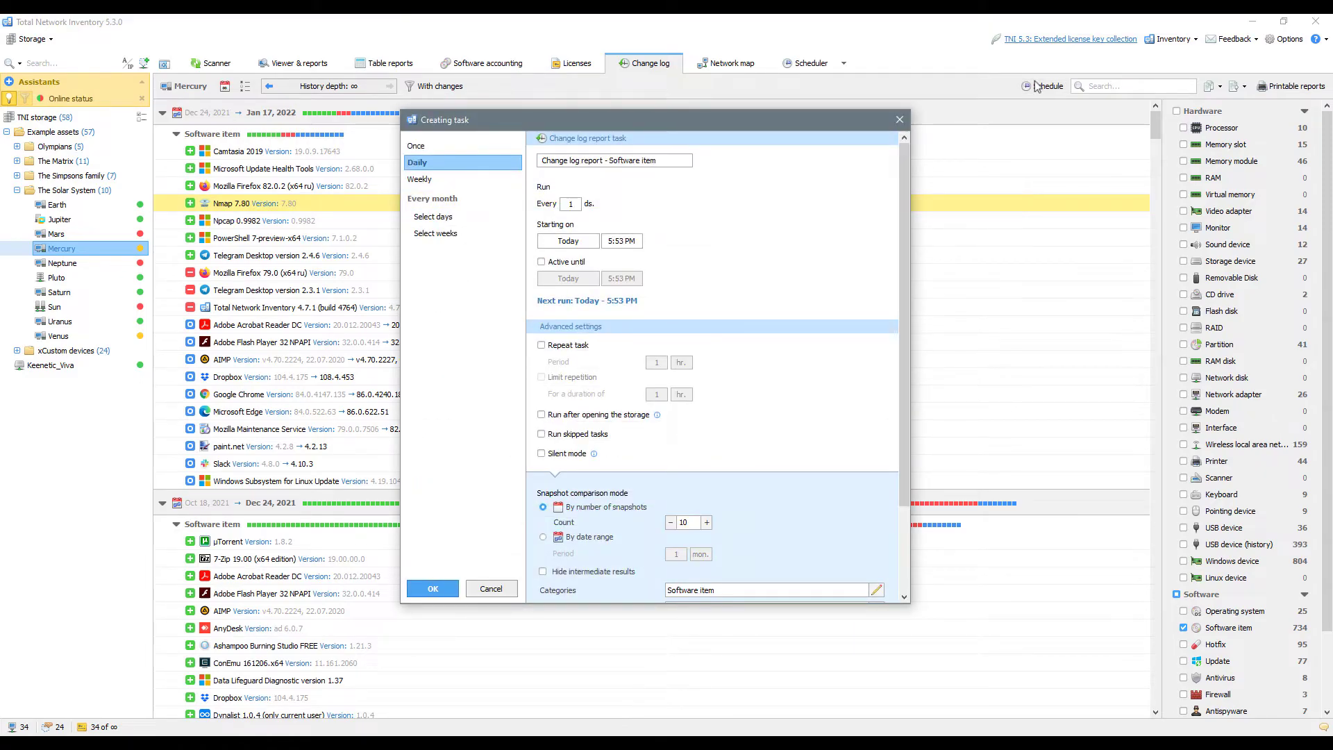
drag(903, 237, 900, 280)
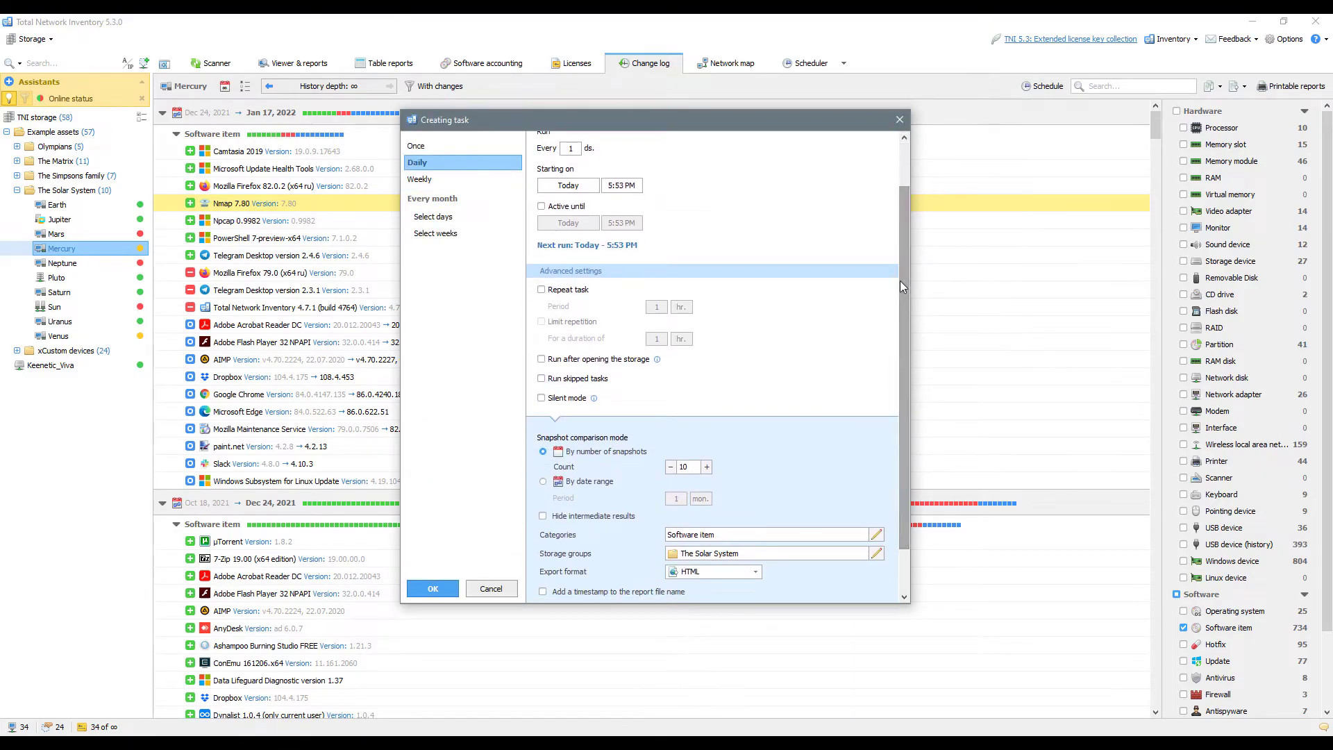
click(876, 536)
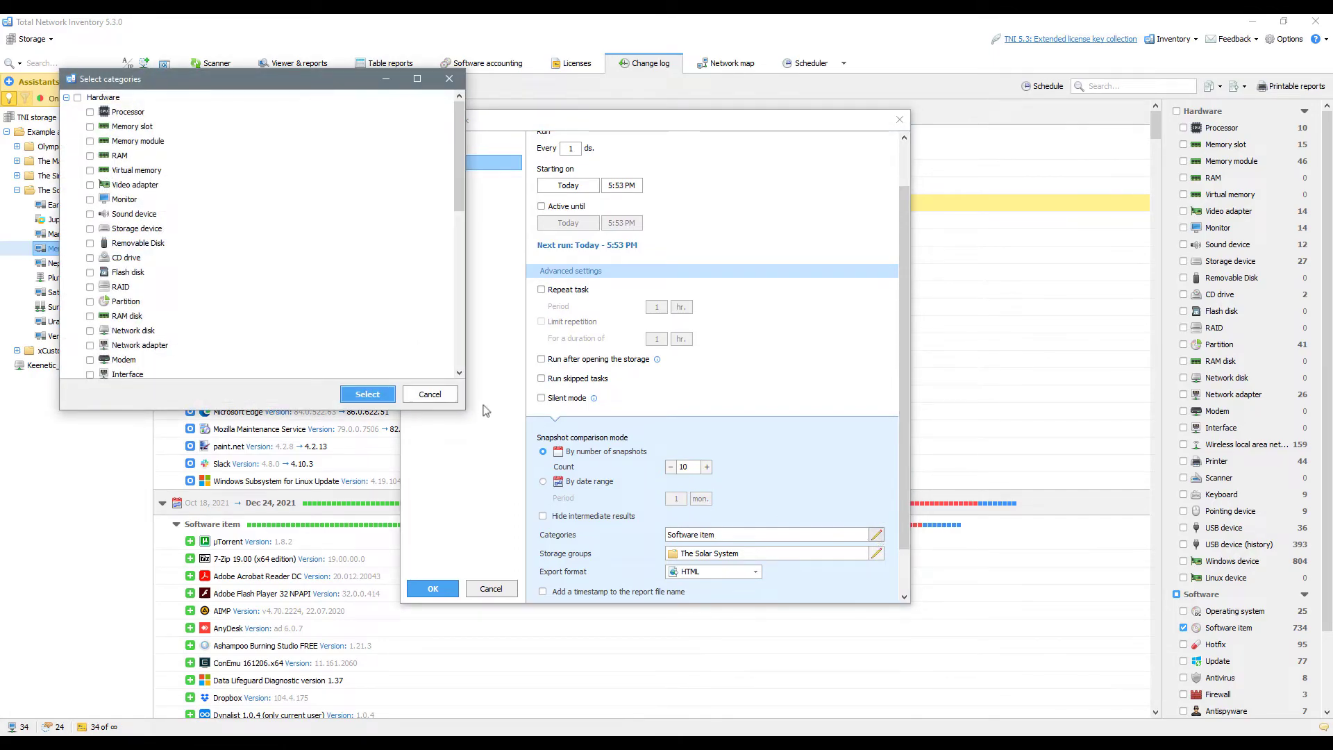
click(445, 394)
click(876, 553)
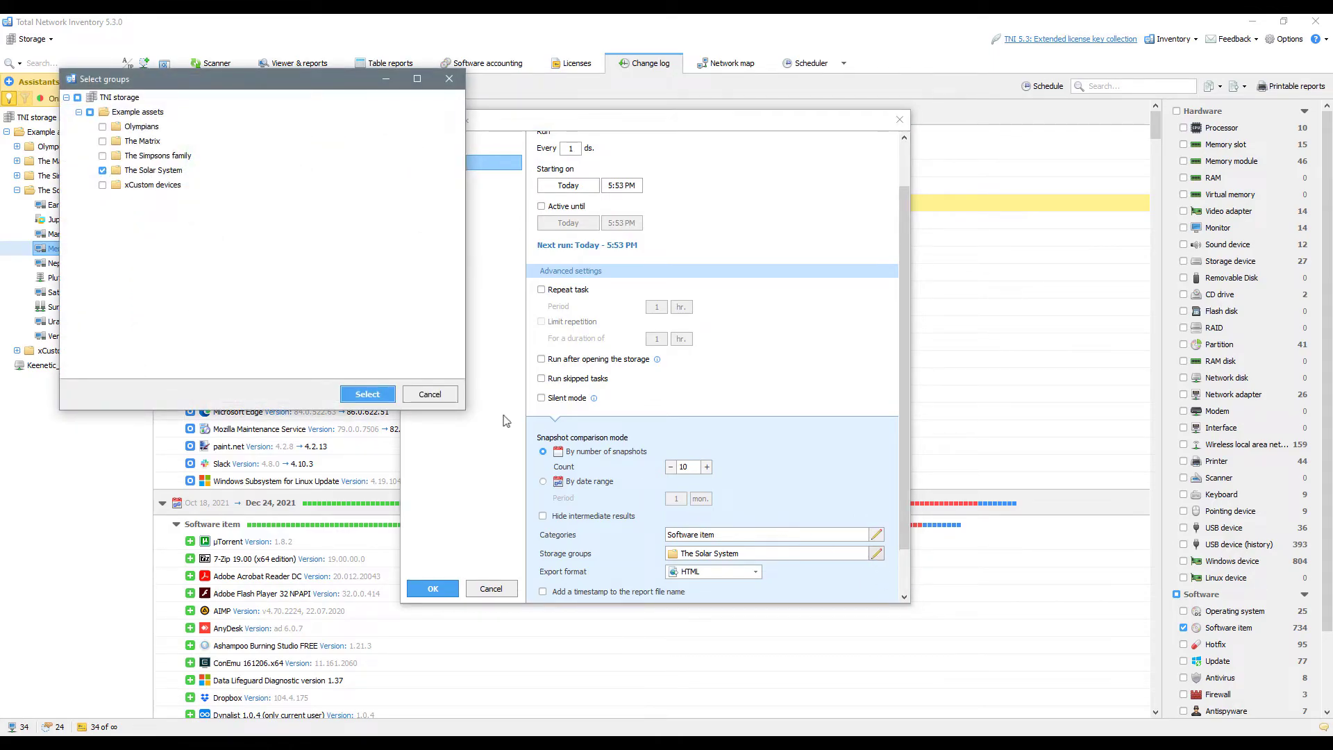
click(430, 394)
Step: Enable report sending with Gmail as the data transfer method, and cancel the scheduled task
drag(904, 490, 907, 530)
click(545, 557)
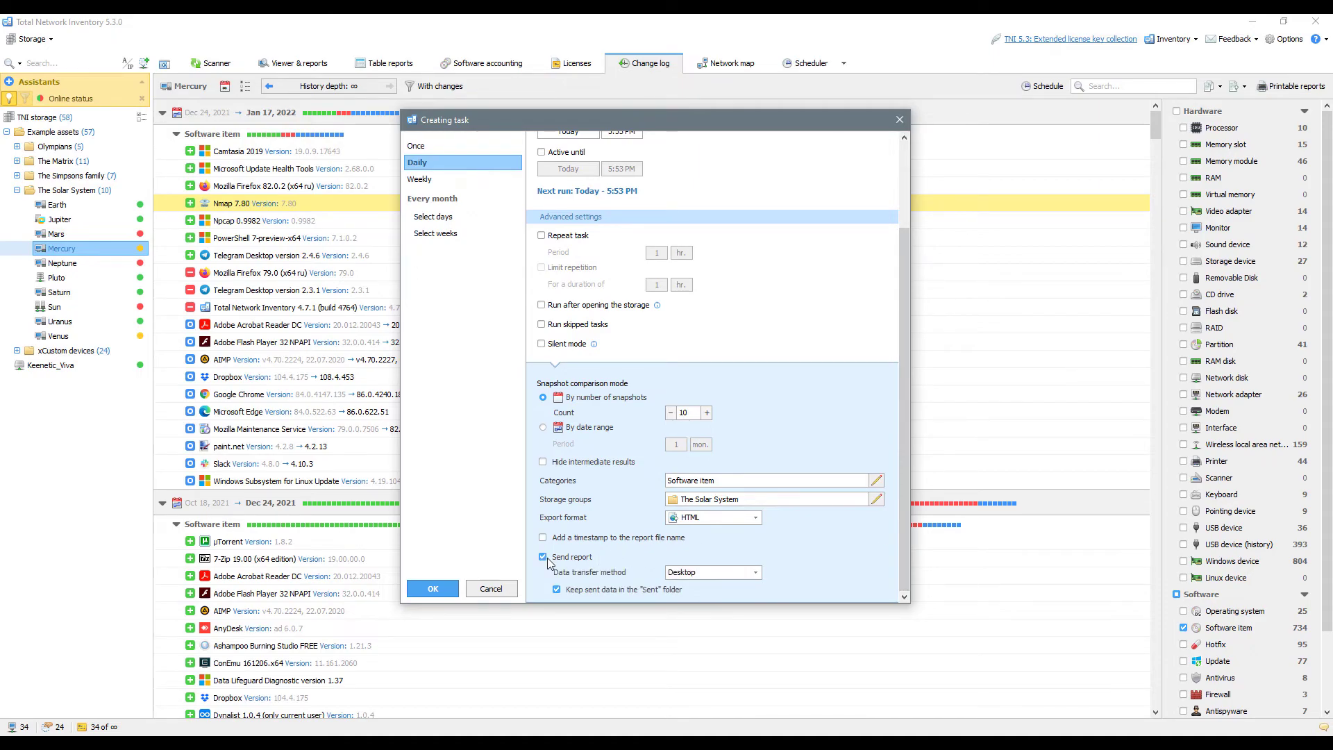
click(718, 576)
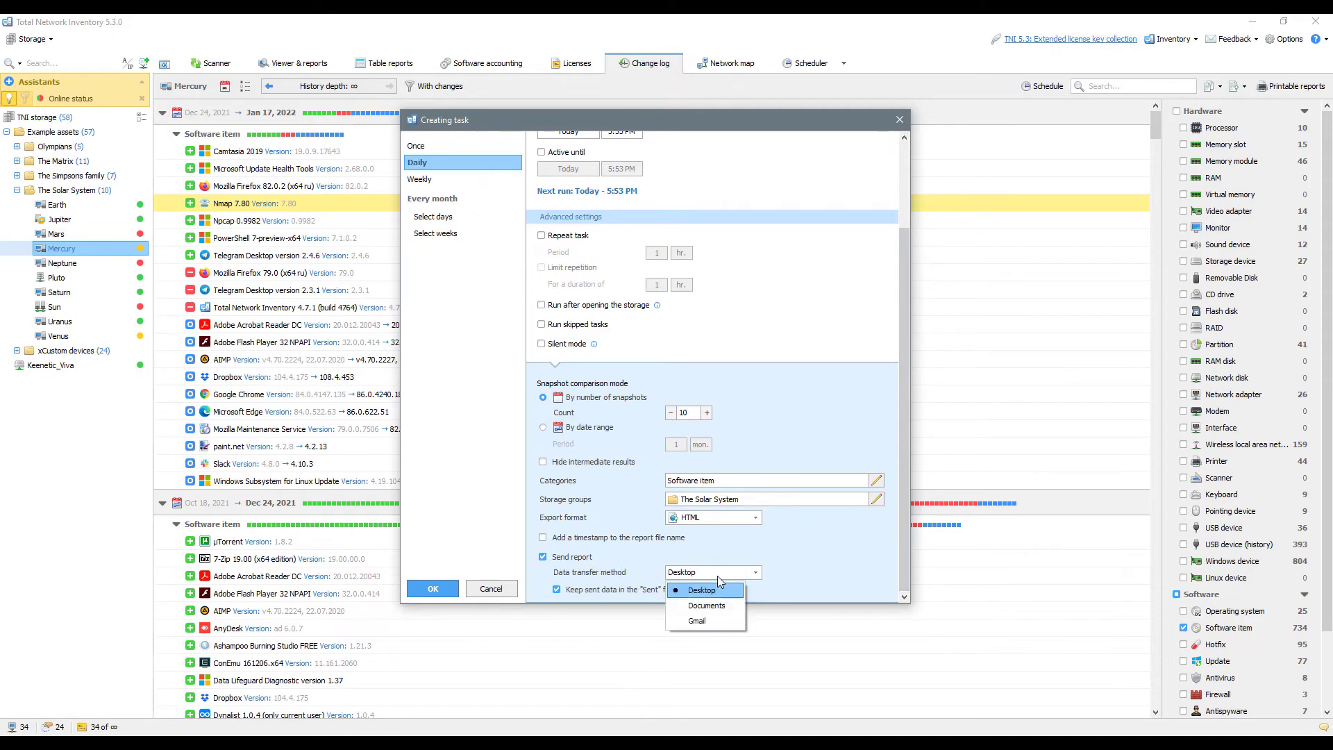
click(727, 621)
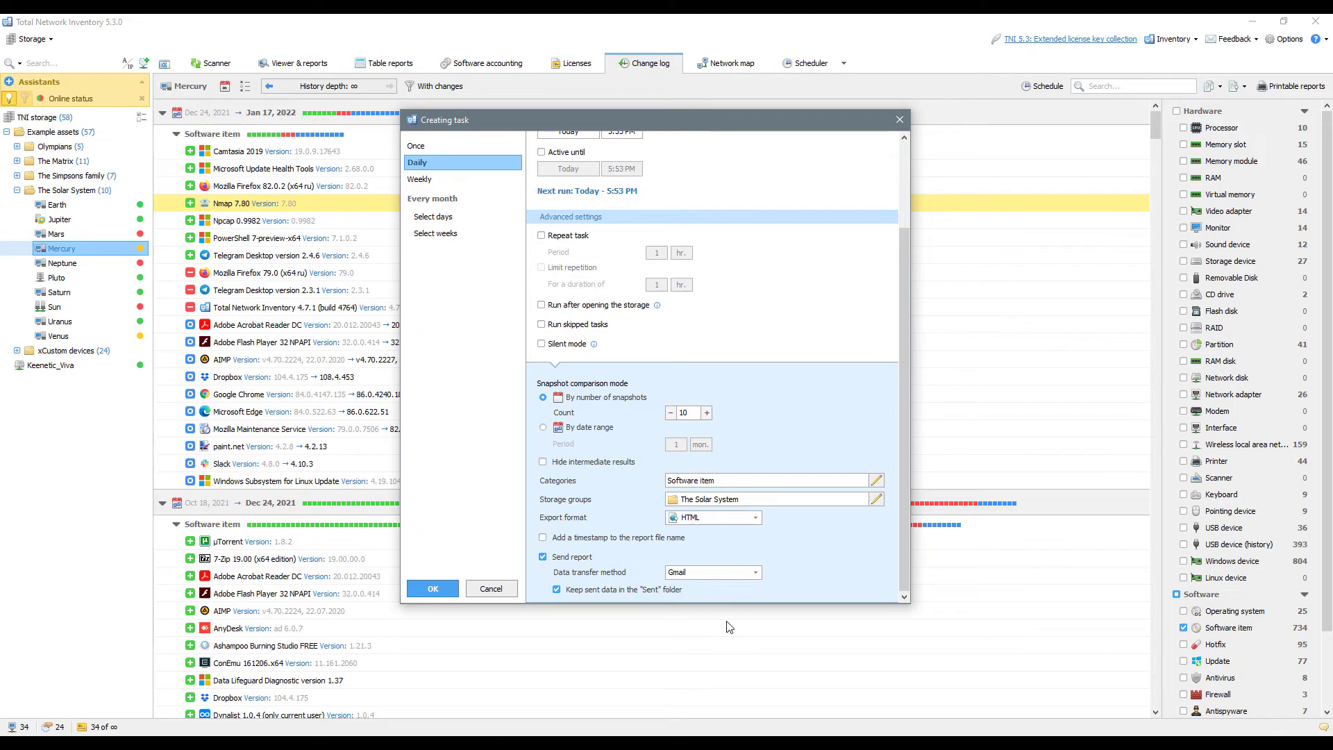
click(495, 588)
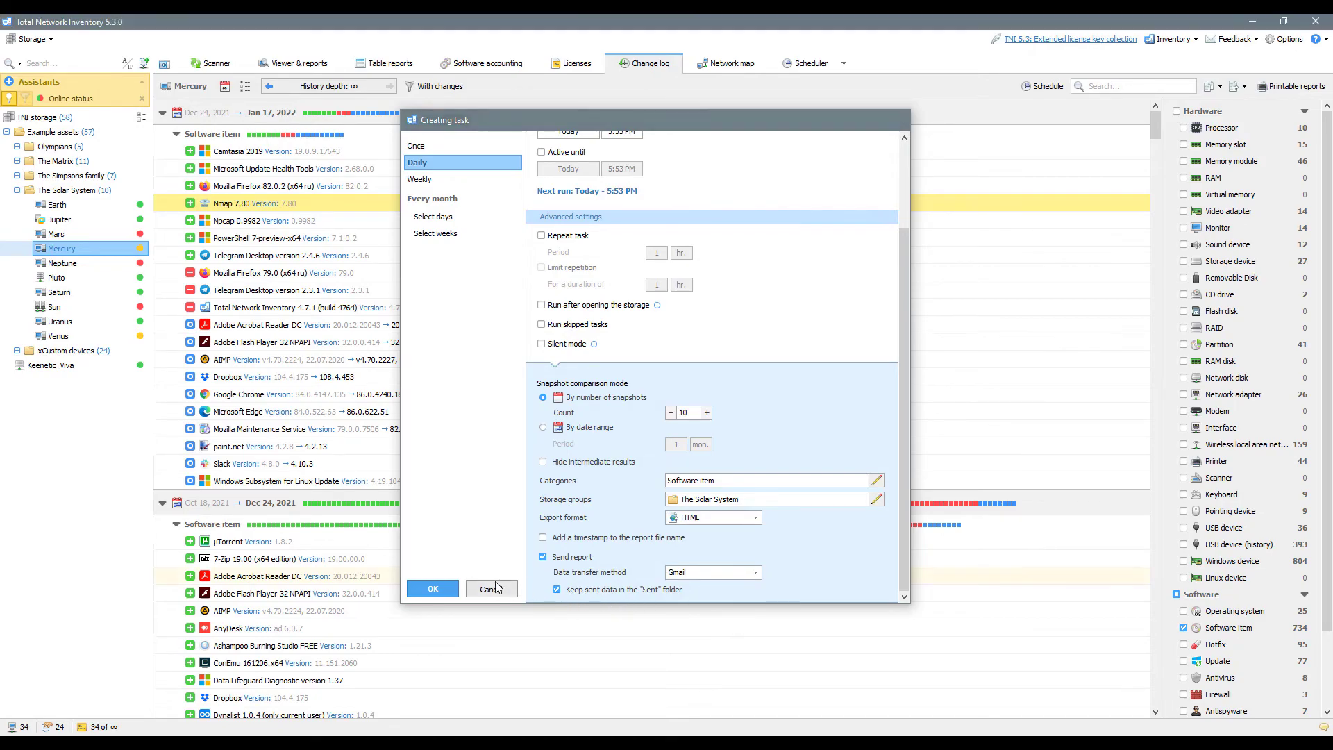